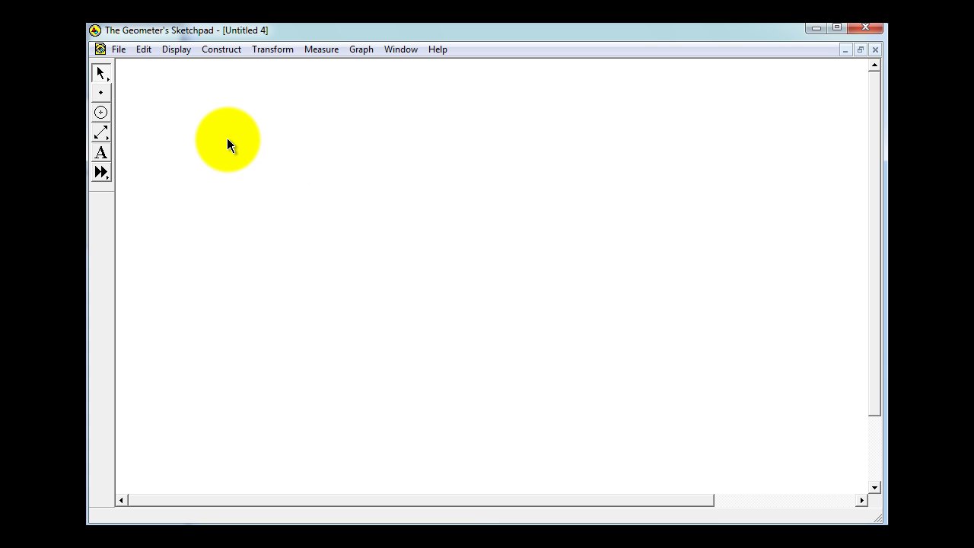
- Draw a segment across the middle of the blank sketch with the Segment tool
click(104, 140)
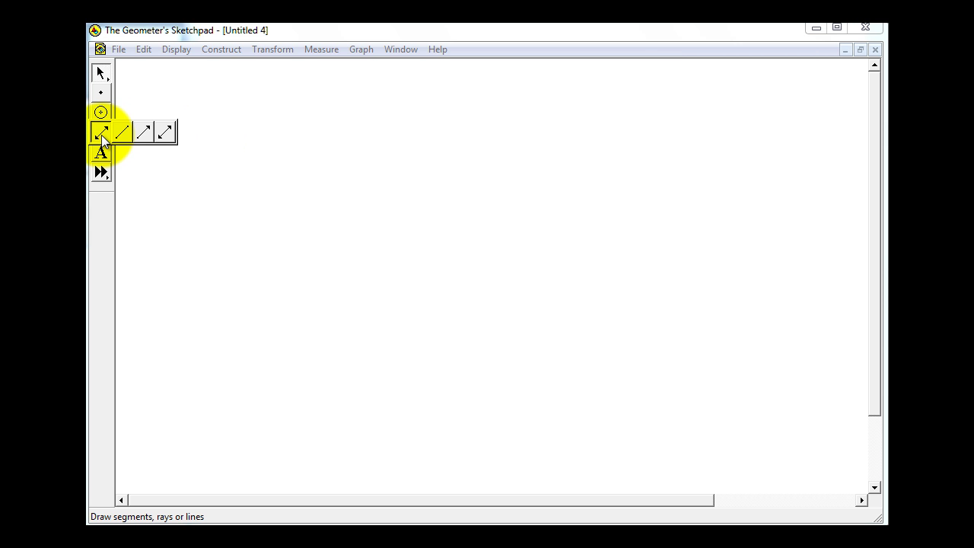
drag(103, 140, 120, 132)
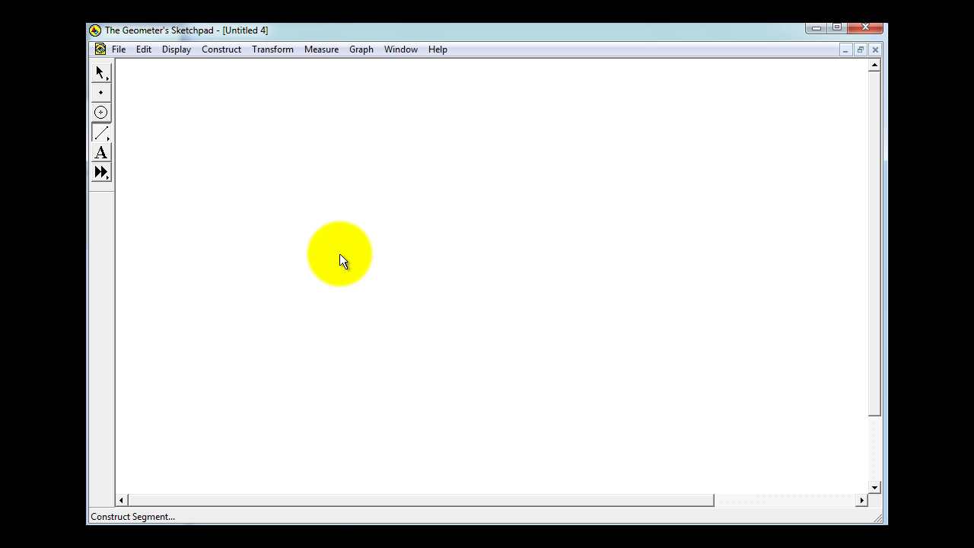
mouse_move(339, 253)
mouse_down()
mouse_move(624, 280)
mouse_move(635, 268)
mouse_move(620, 273)
mouse_up()
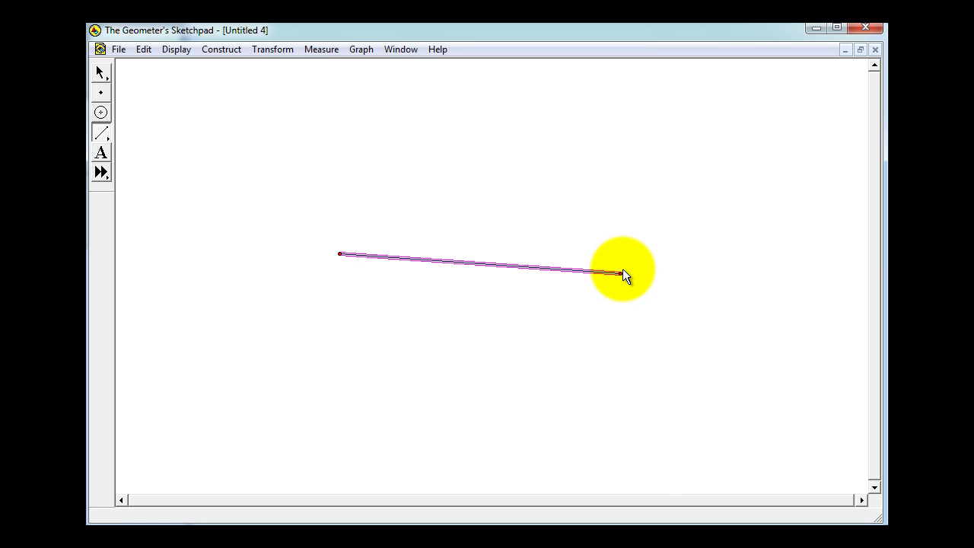
- Change the segment's line style to Thick
key(Escape)
right_click(530, 267)
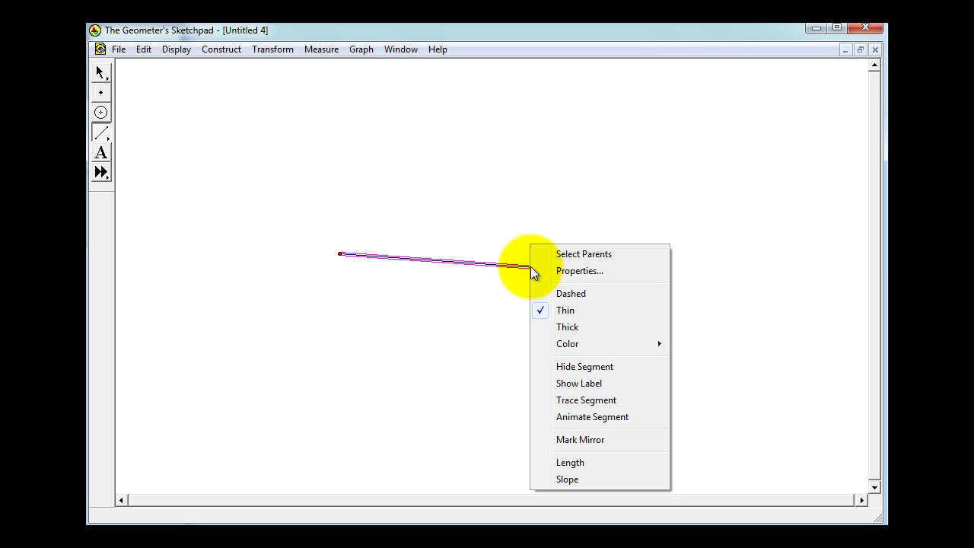
click(566, 328)
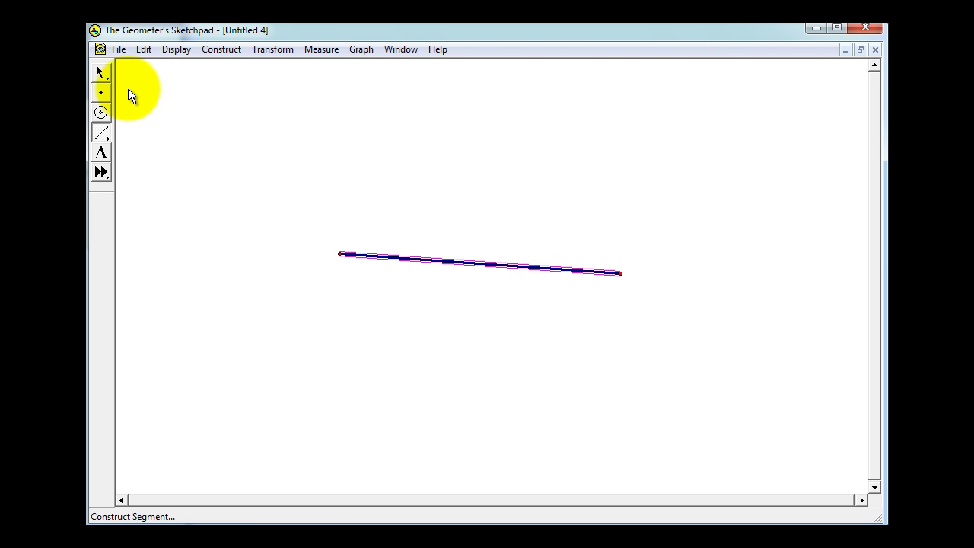
click(99, 73)
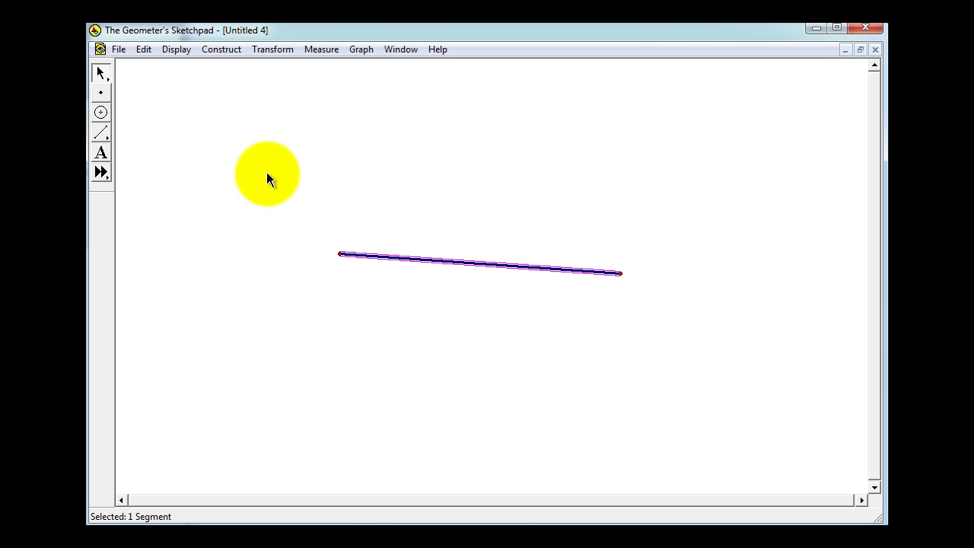
click(337, 174)
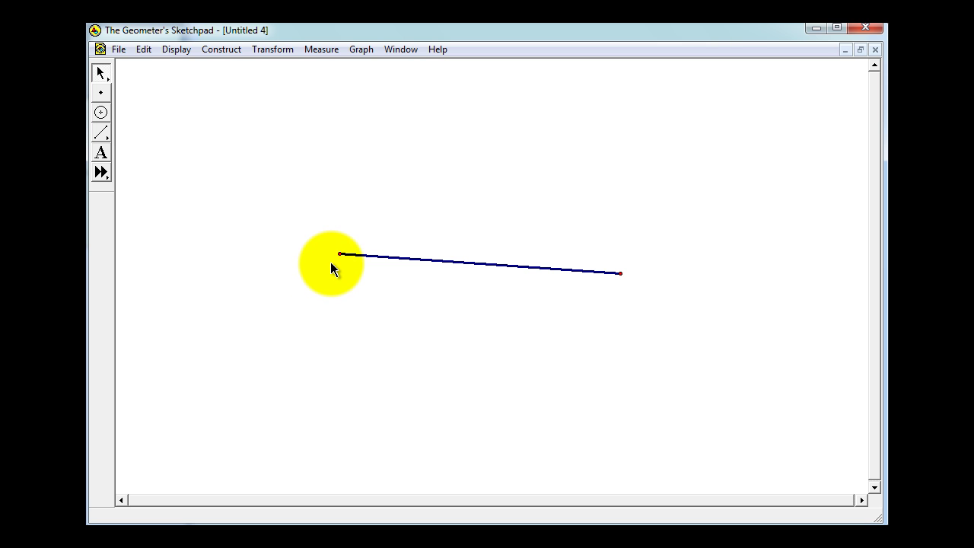
- Draw a compass circle centred on the segment's left endpoint, its radius point on the segment
click(101, 112)
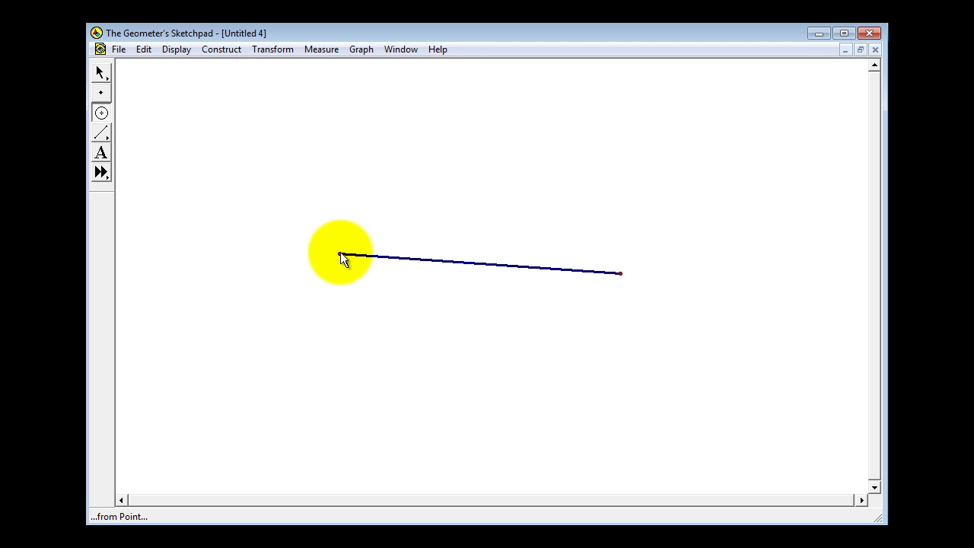
drag(342, 254, 513, 268)
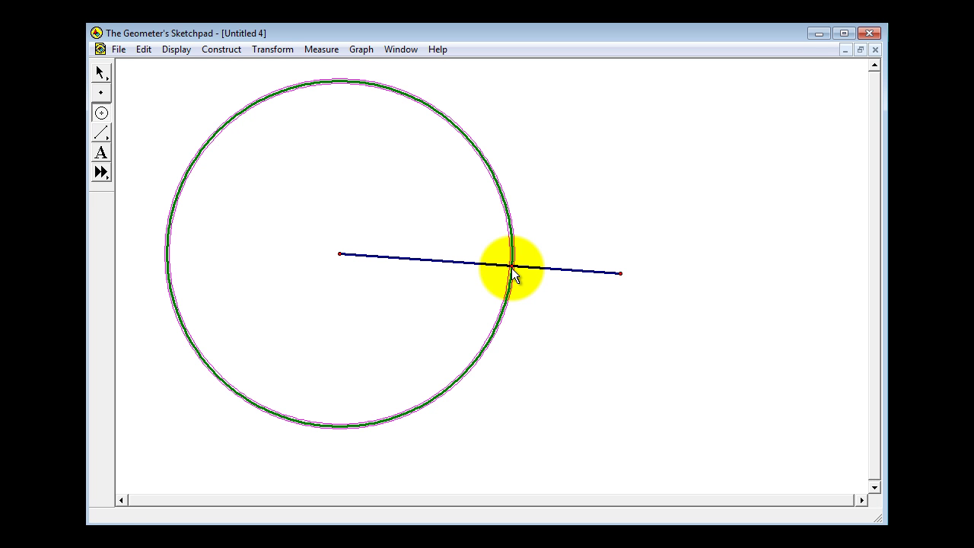
drag(504, 304, 507, 304)
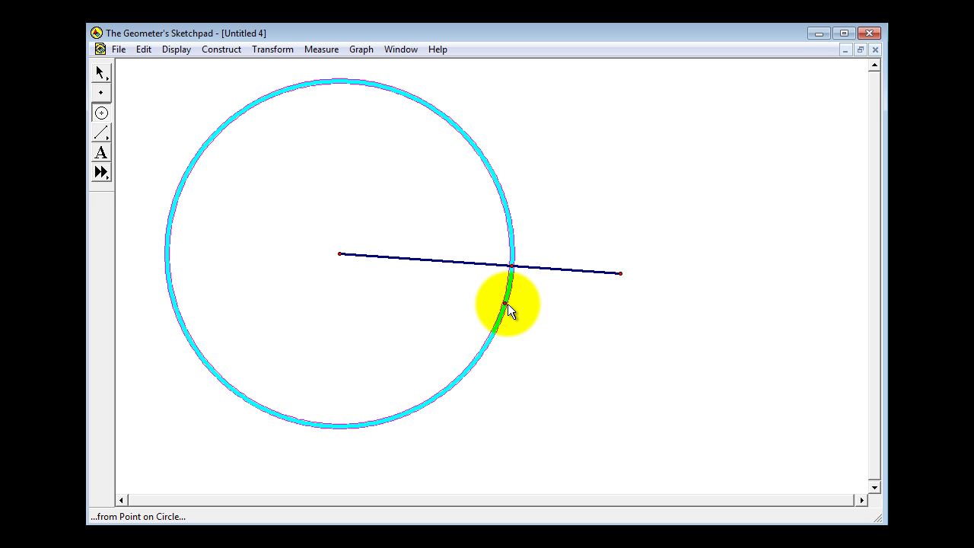
click(321, 48)
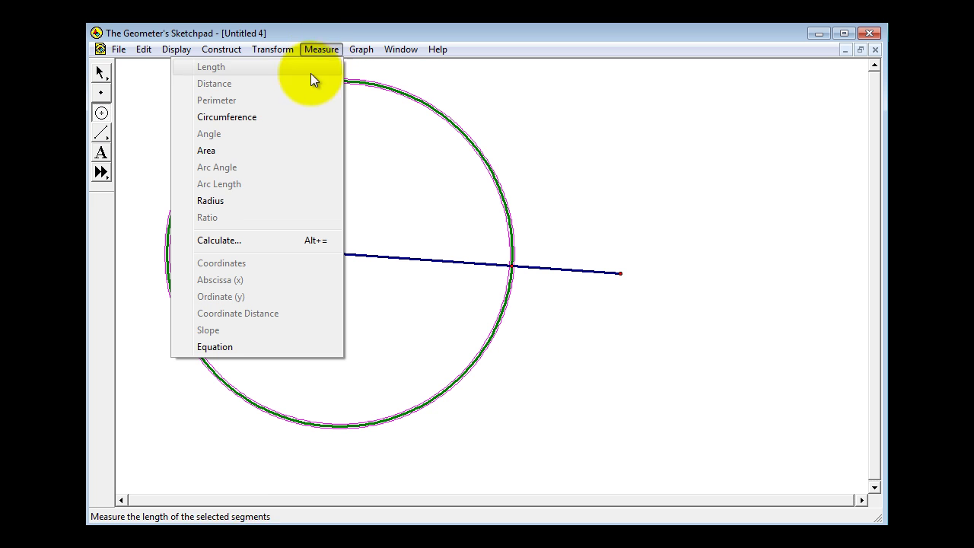
- Measure radius AB (6.00 cm), place the label top right, and select the right endpoint
click(228, 200)
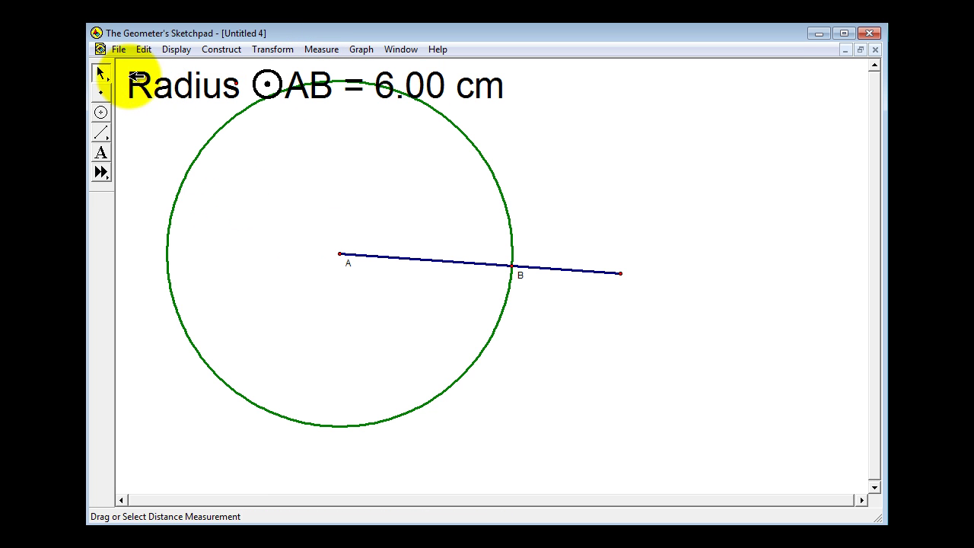
click(100, 73)
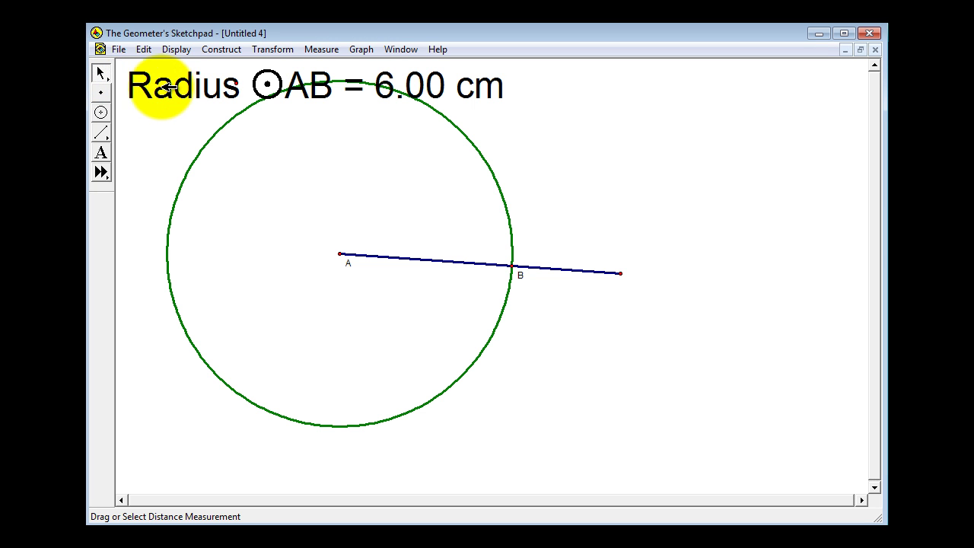
mouse_move(175, 89)
mouse_down()
mouse_move(496, 106)
mouse_move(550, 96)
mouse_move(535, 99)
mouse_move(540, 92)
mouse_up()
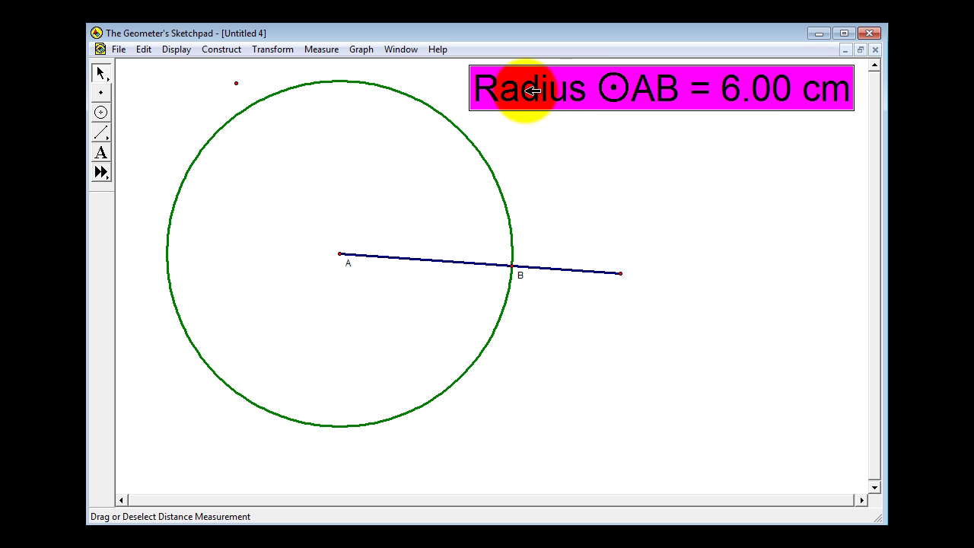
click(570, 92)
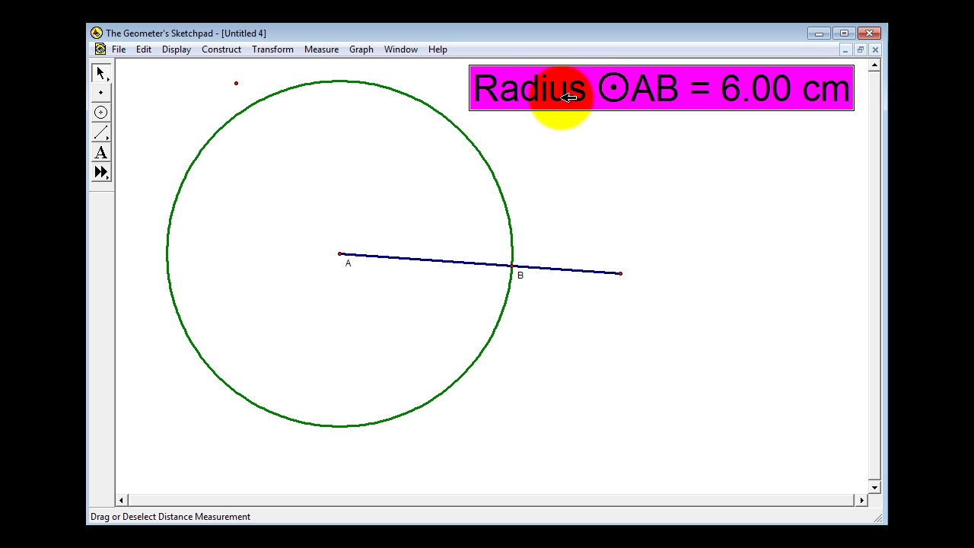
click(622, 273)
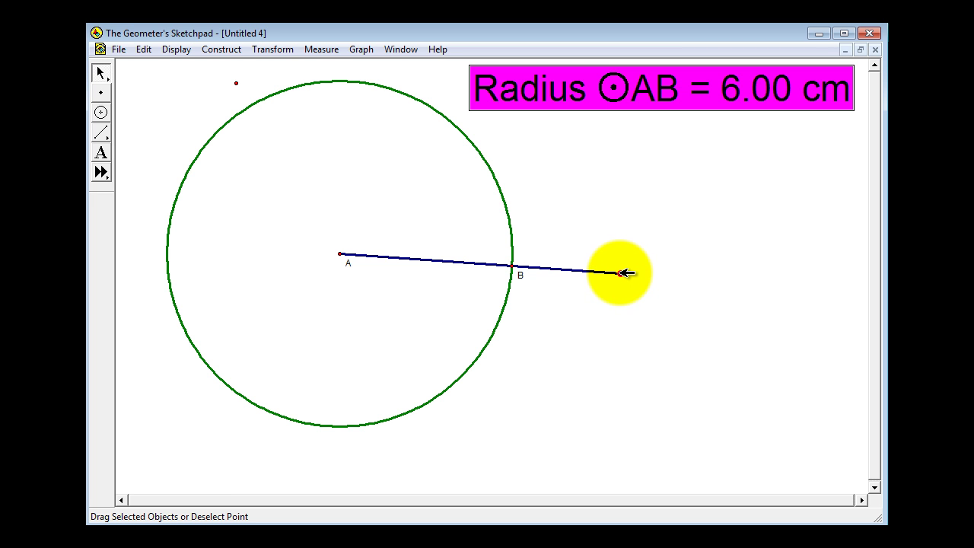
- Construct a radius-AB circle around the segment's right endpoint and select both circles
click(220, 50)
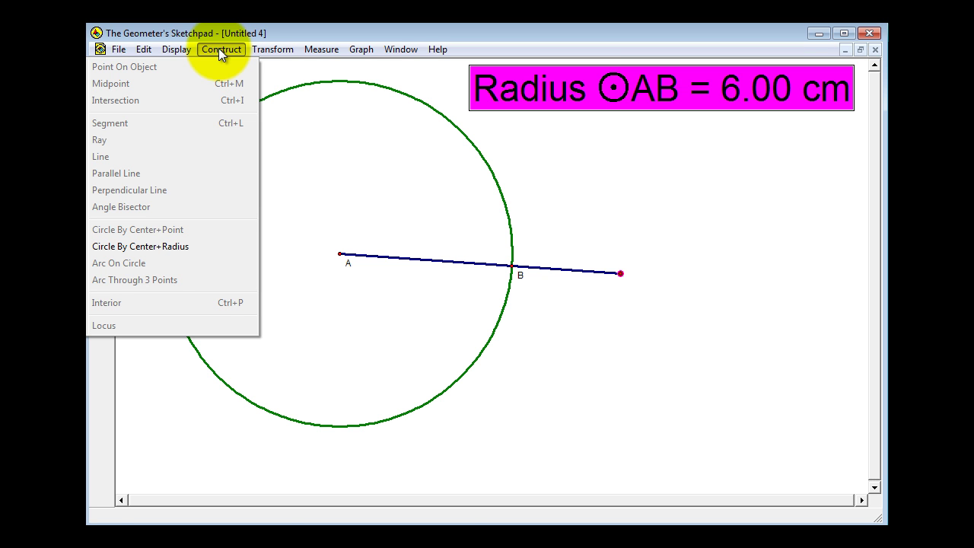
click(142, 248)
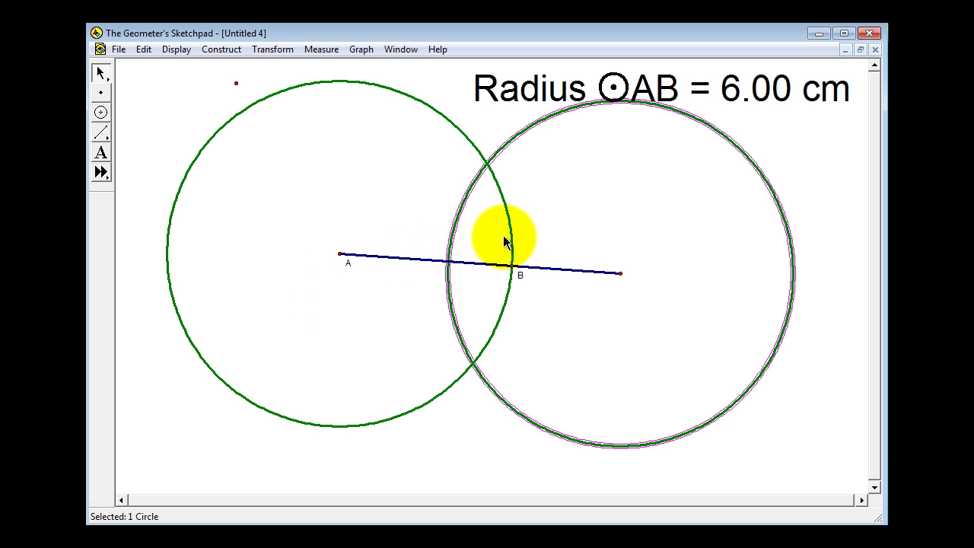
click(456, 119)
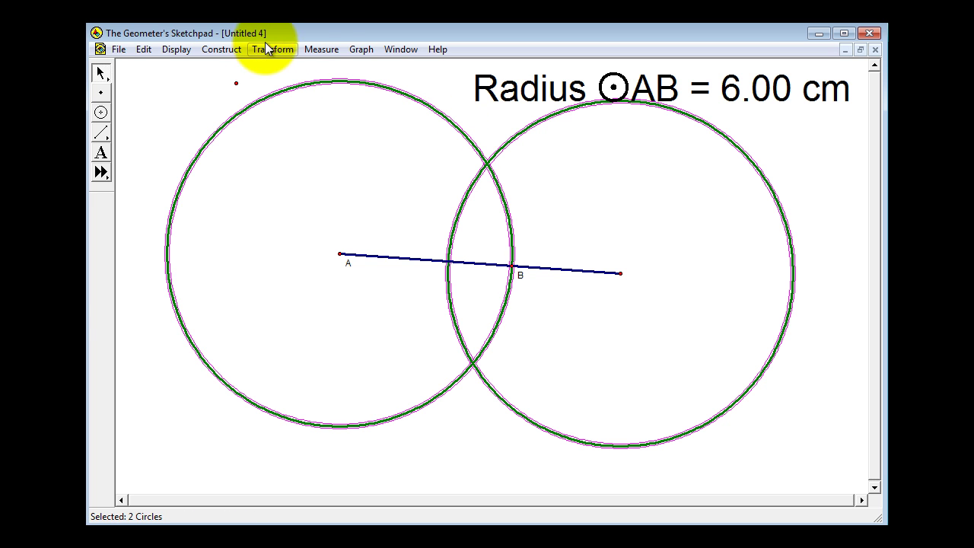
- Construct the circles' two intersection points and select the upper and lower ones
click(228, 50)
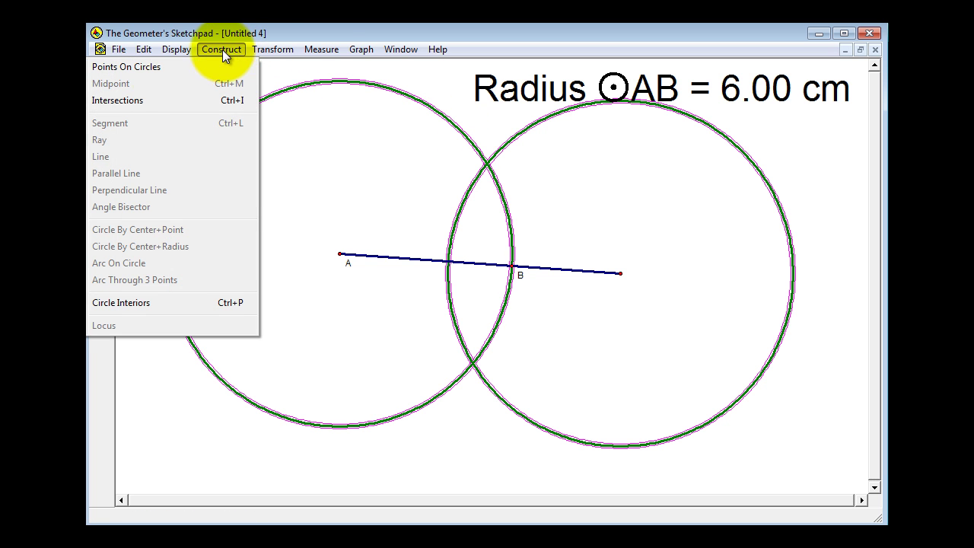
click(146, 99)
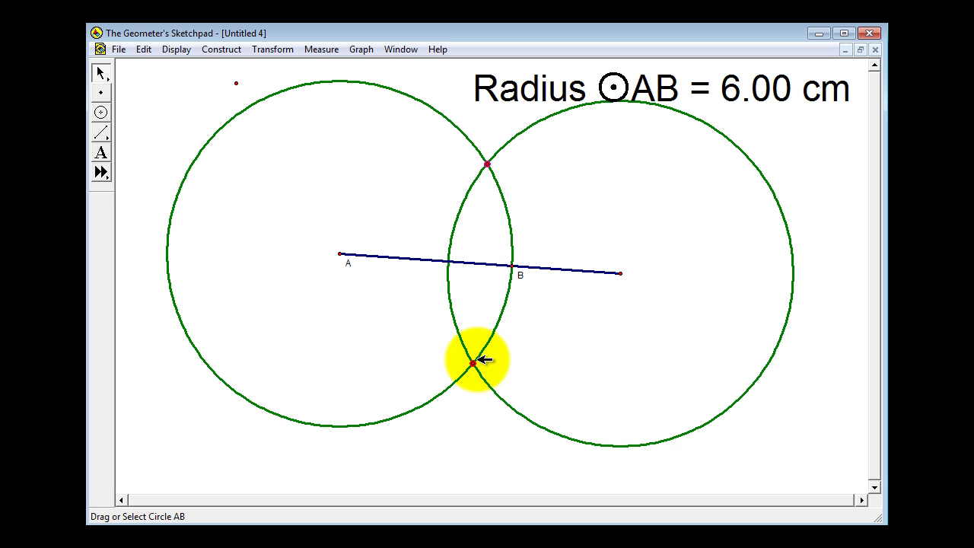
click(489, 163)
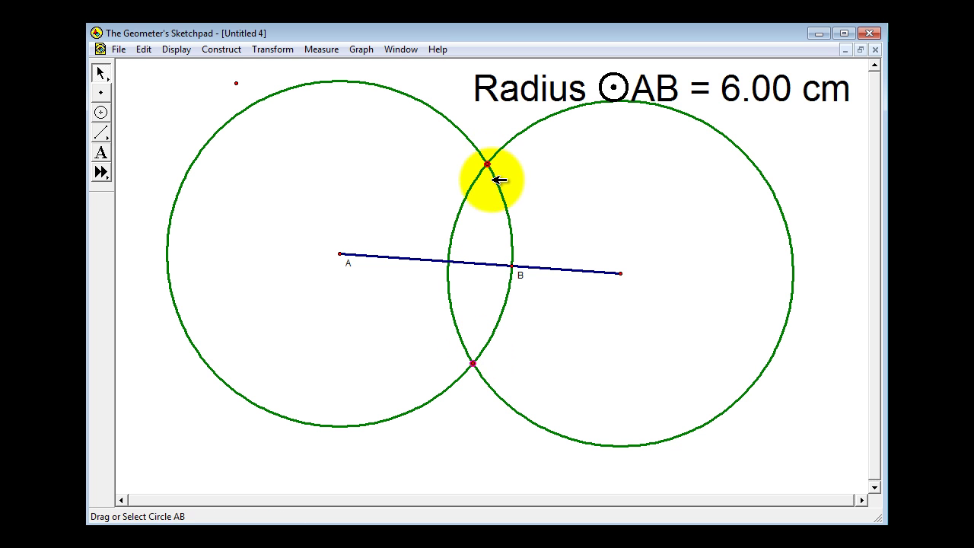
click(480, 362)
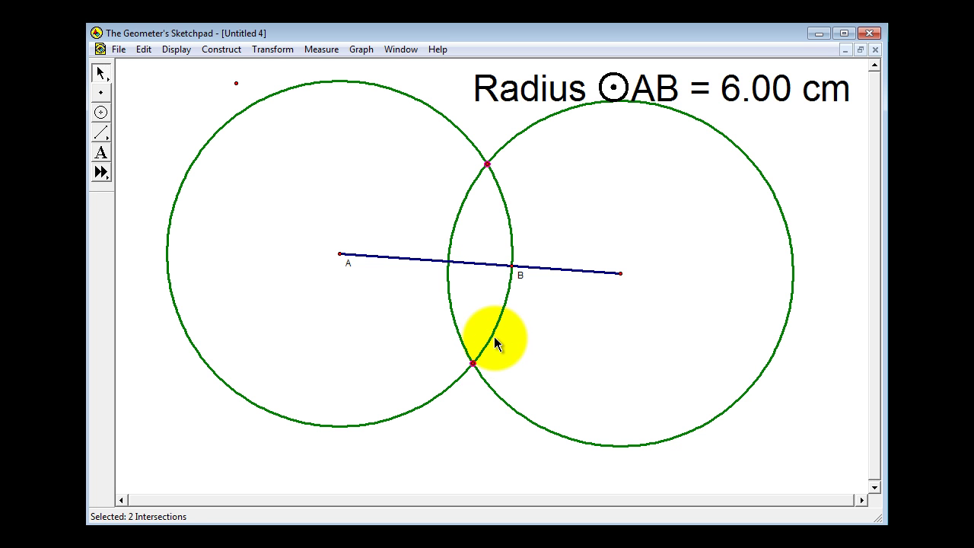
- Construct a line through both intersection points and colour it red
click(220, 49)
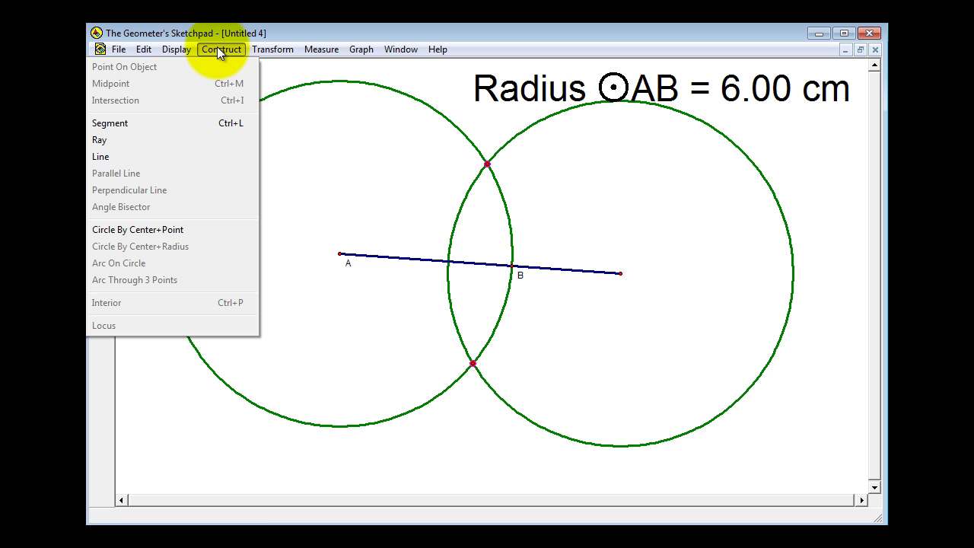
click(118, 158)
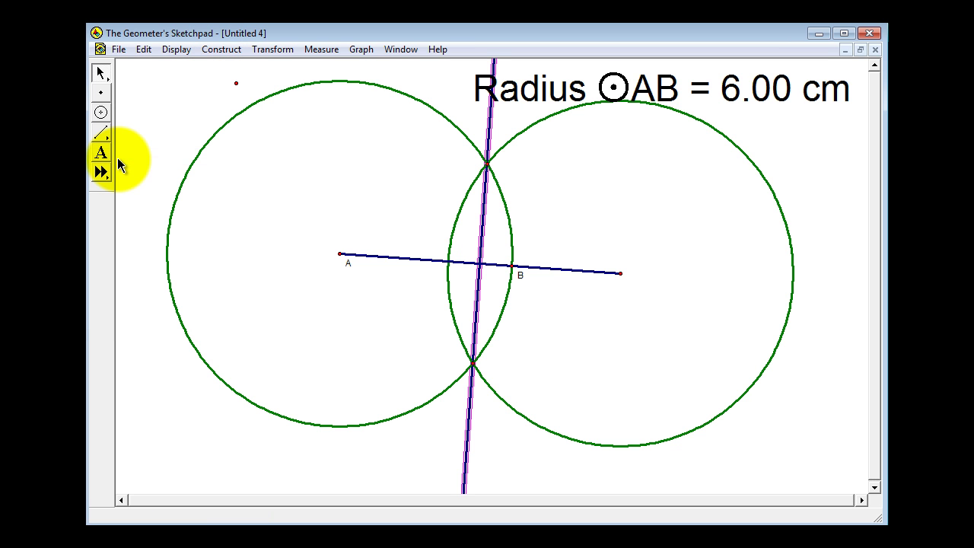
right_click(483, 229)
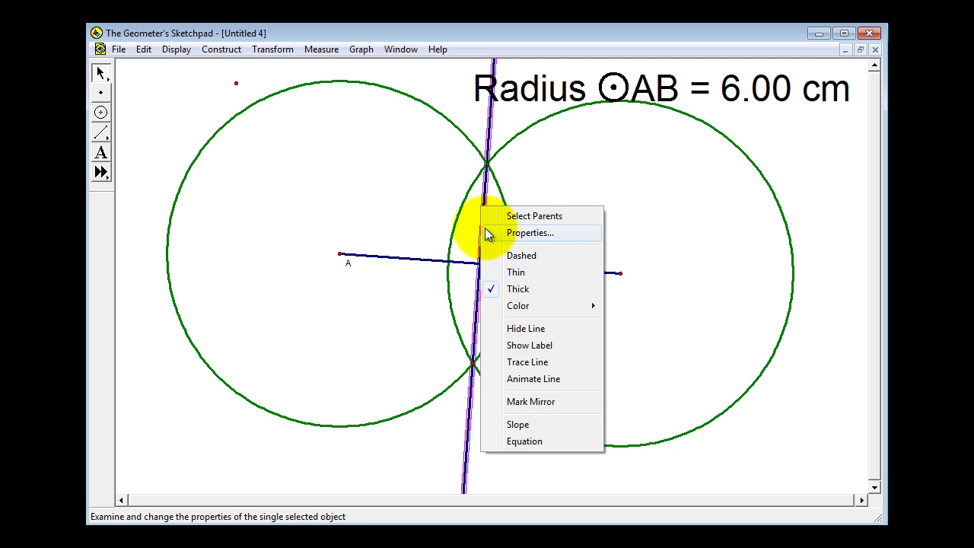
mouse_move(521, 308)
click(469, 316)
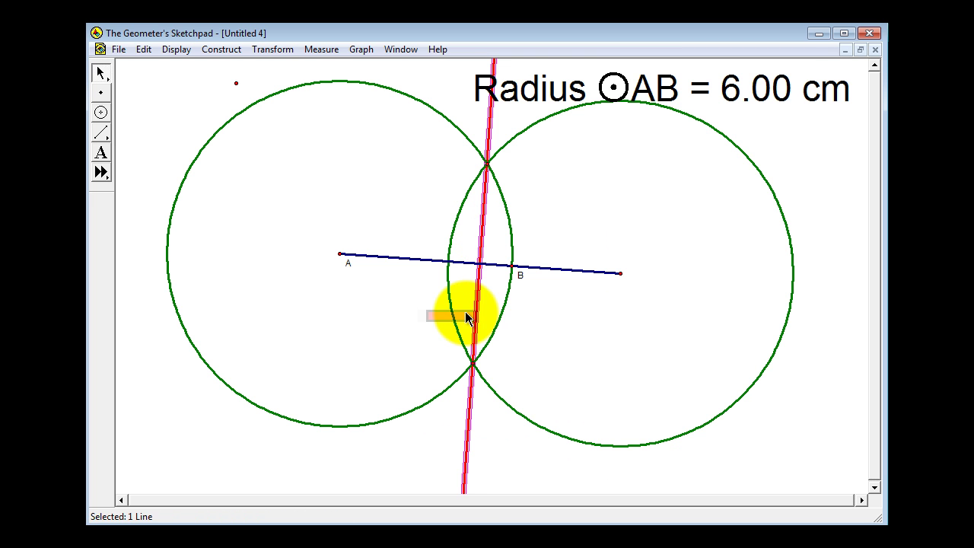
click(279, 200)
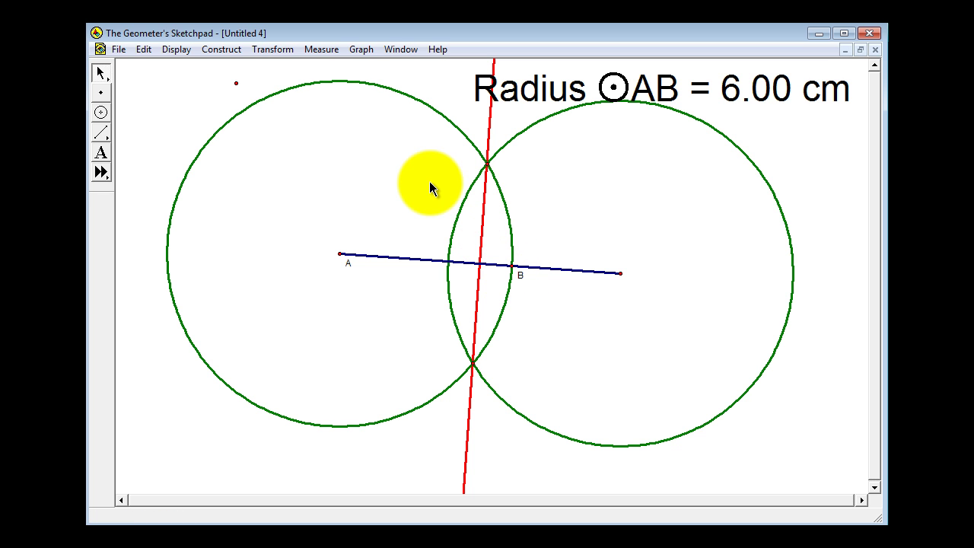
click(403, 258)
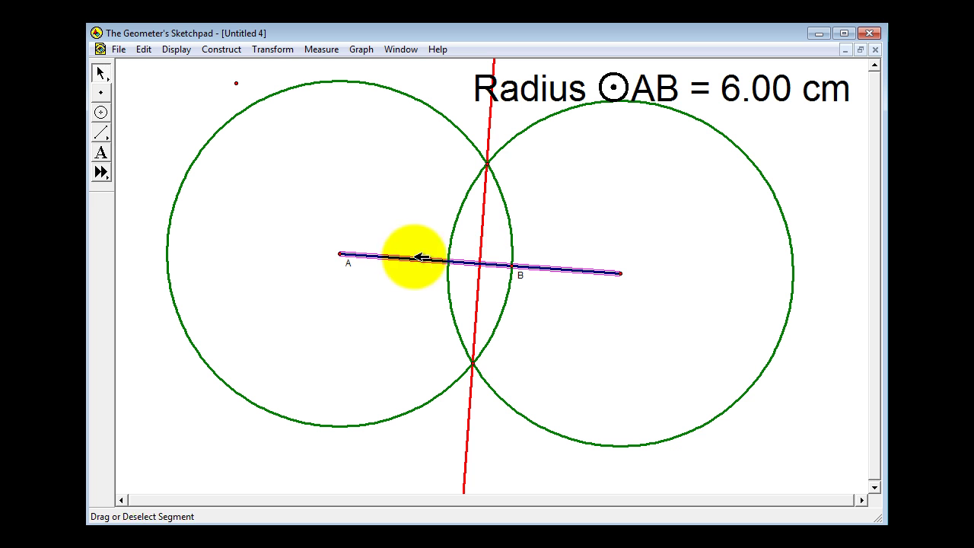
- Construct the intersection point of segment AB and the red line
click(487, 232)
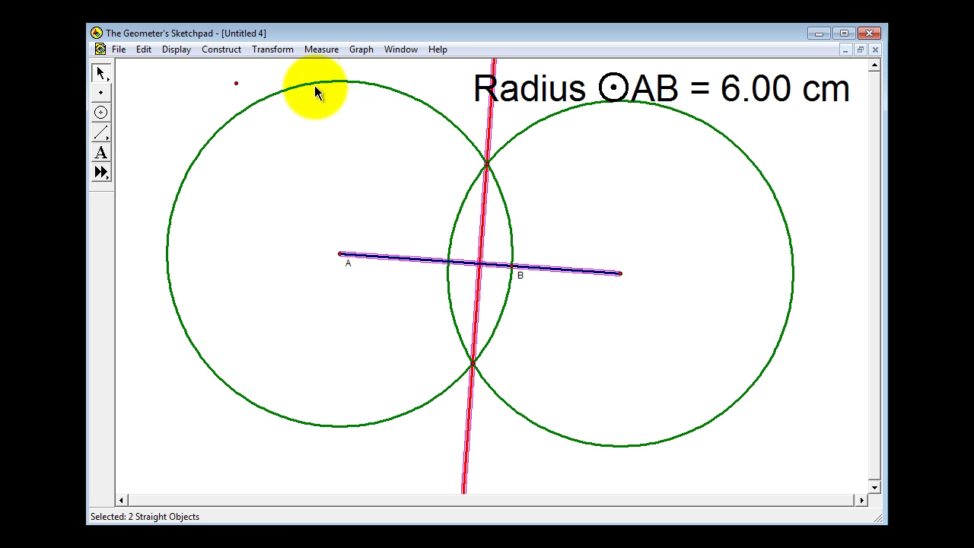
click(222, 51)
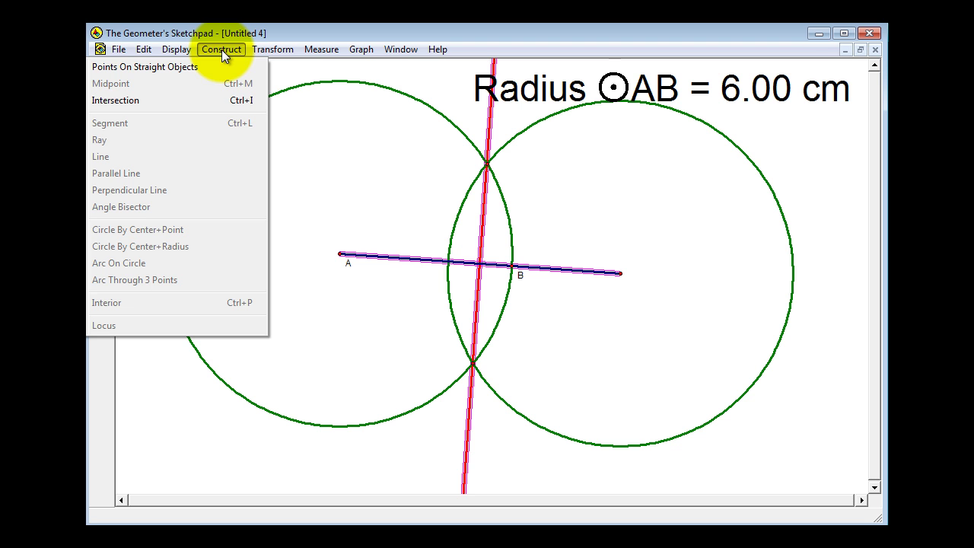
click(192, 108)
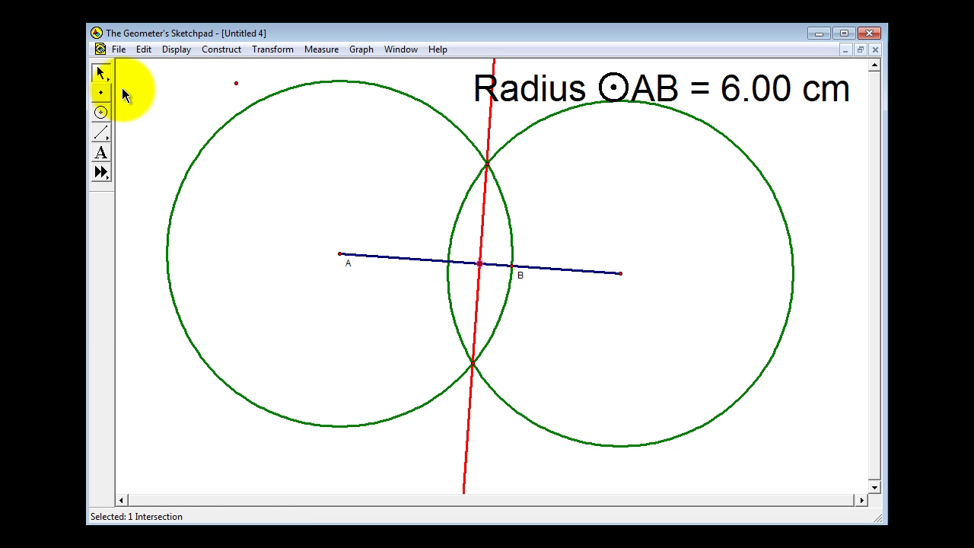
click(300, 196)
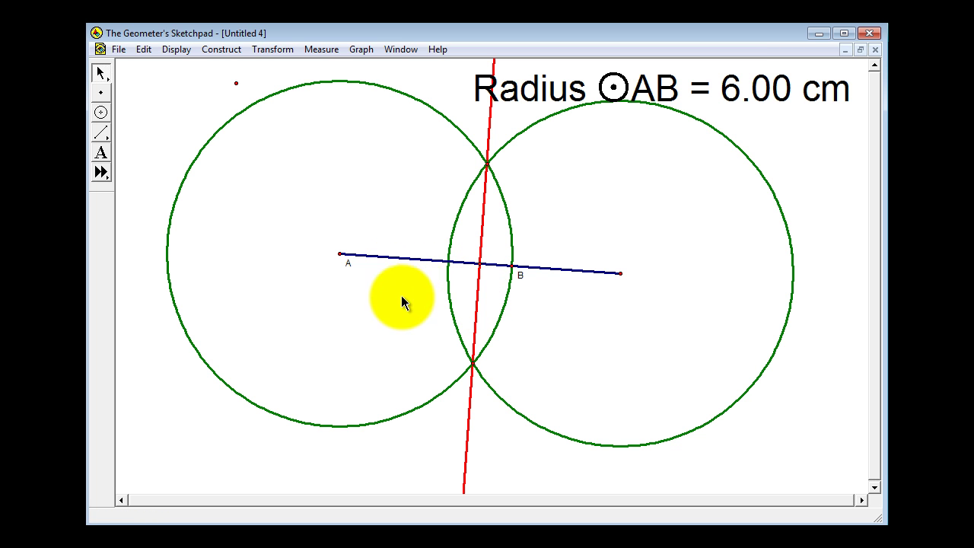
- Measure the distance from A to intersection point C, giving AC = 4.89 cm
click(341, 253)
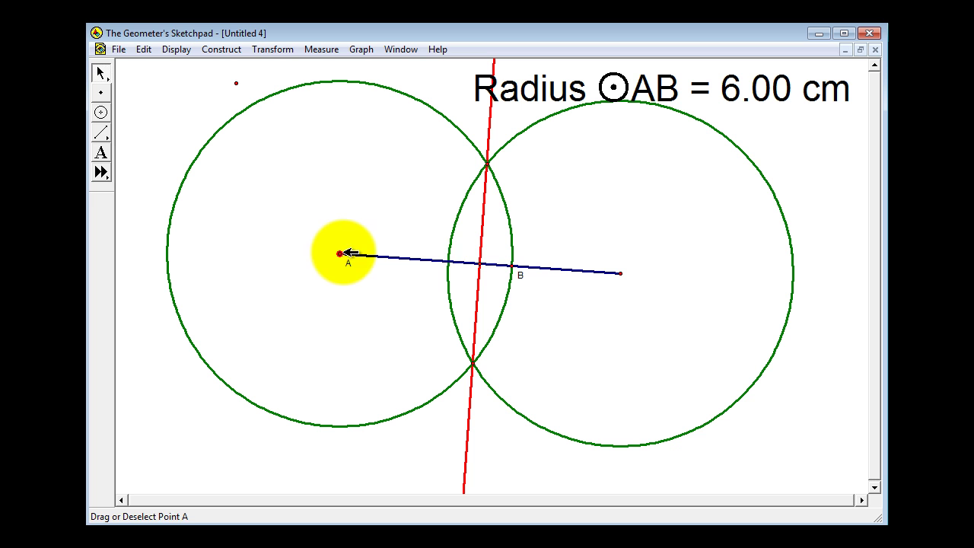
click(479, 264)
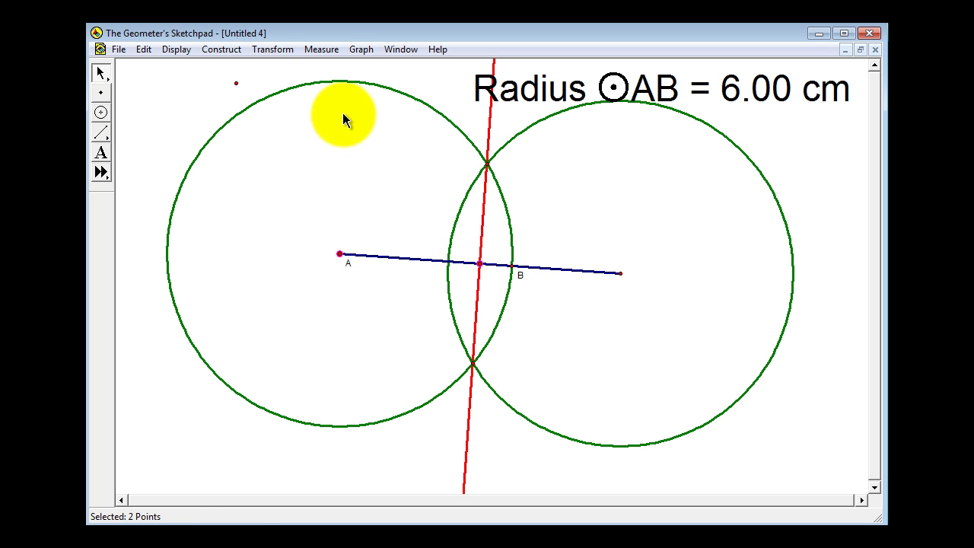
click(325, 51)
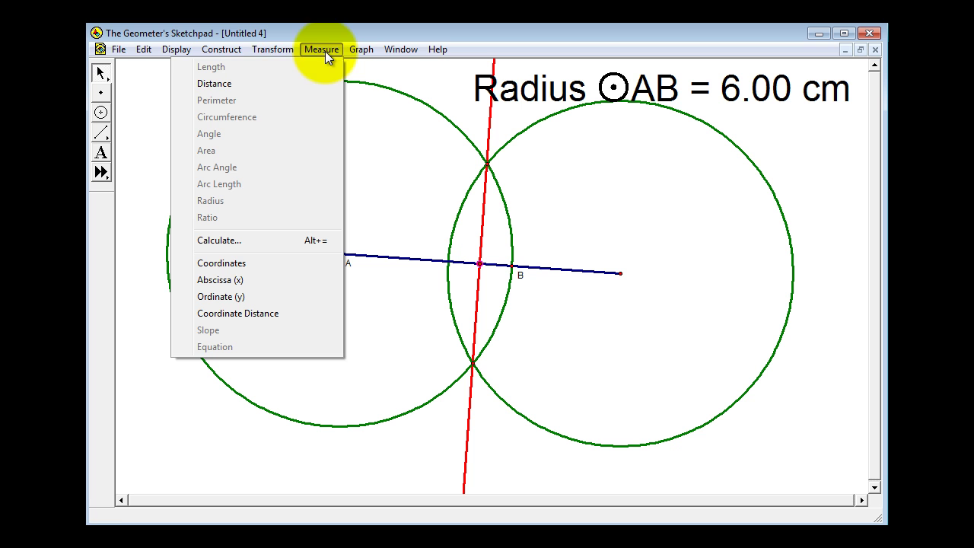
click(241, 82)
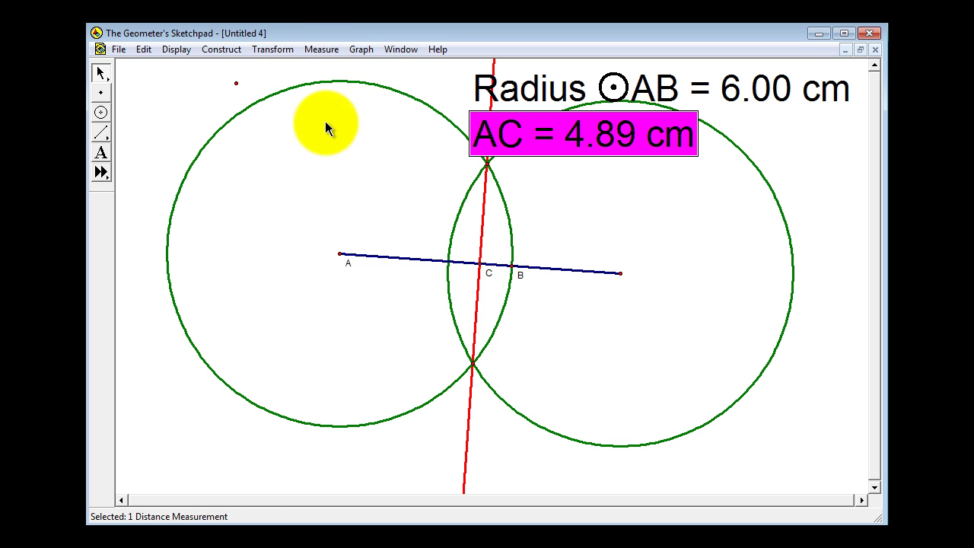
click(594, 150)
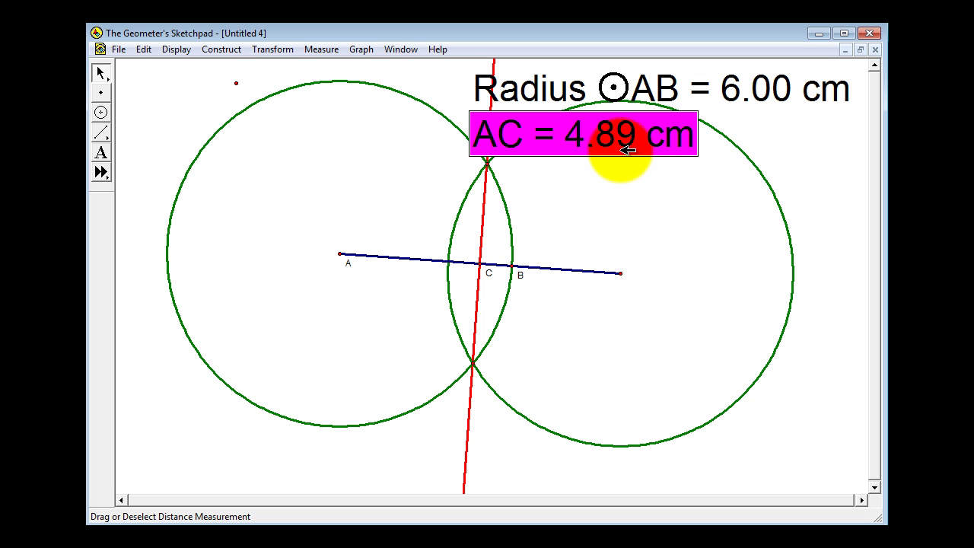
click(576, 128)
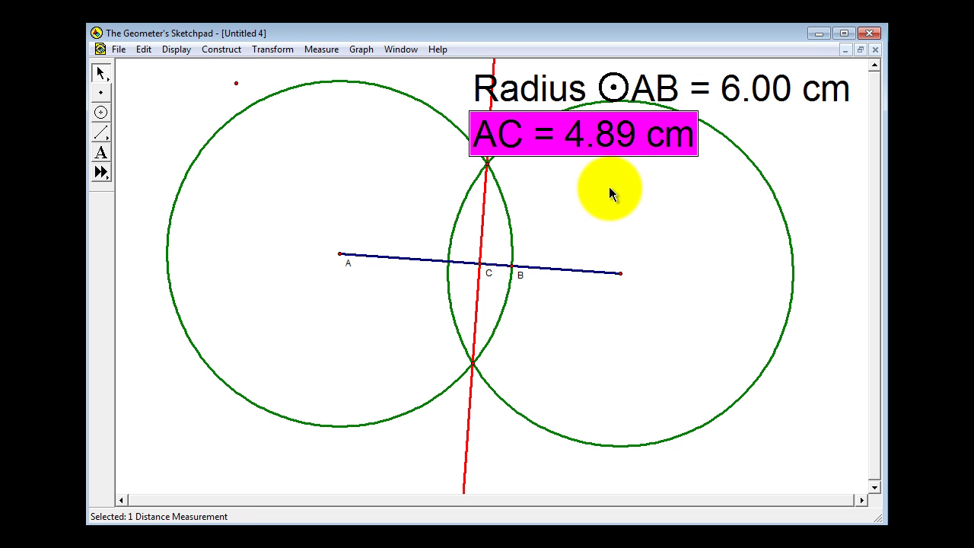
click(282, 179)
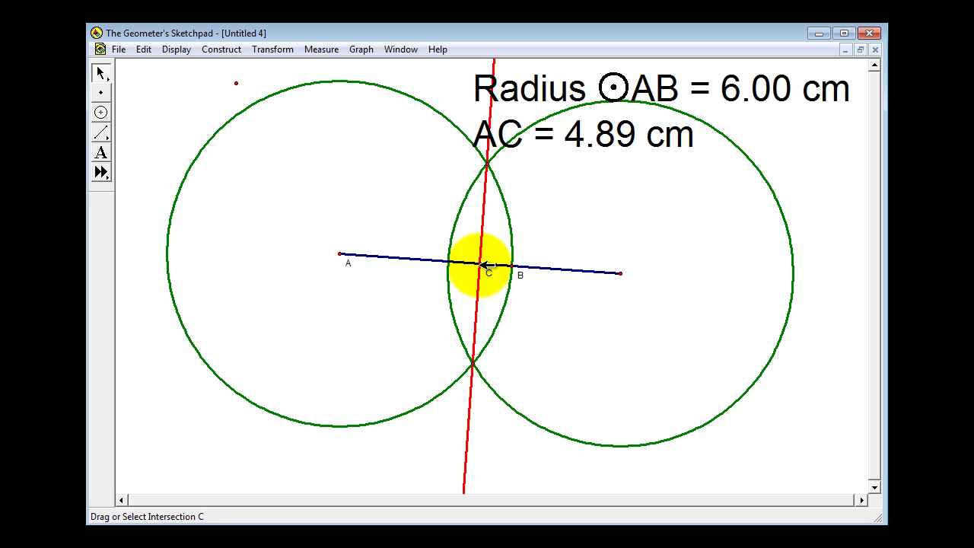
- Measure the distance from C to the right endpoint D, giving CD = 4.89 cm
click(621, 273)
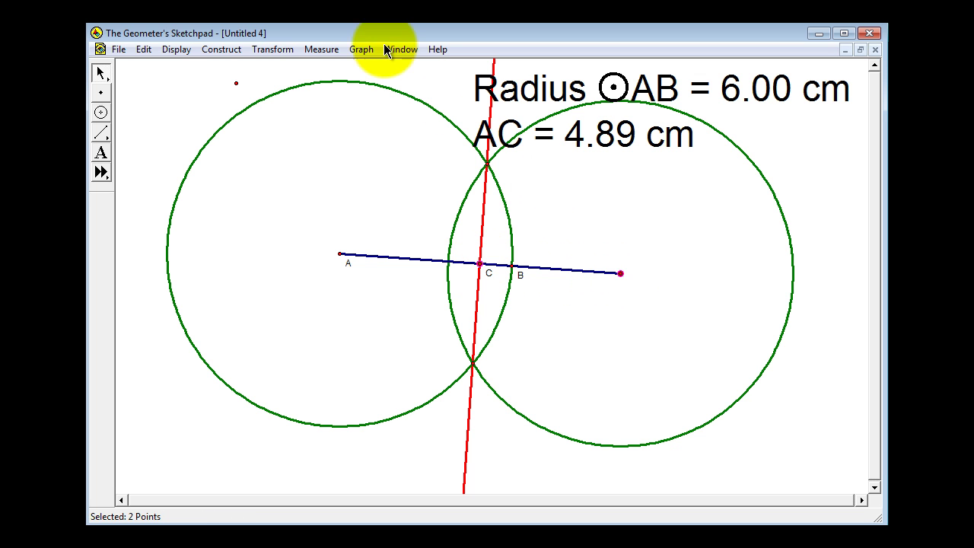
click(321, 49)
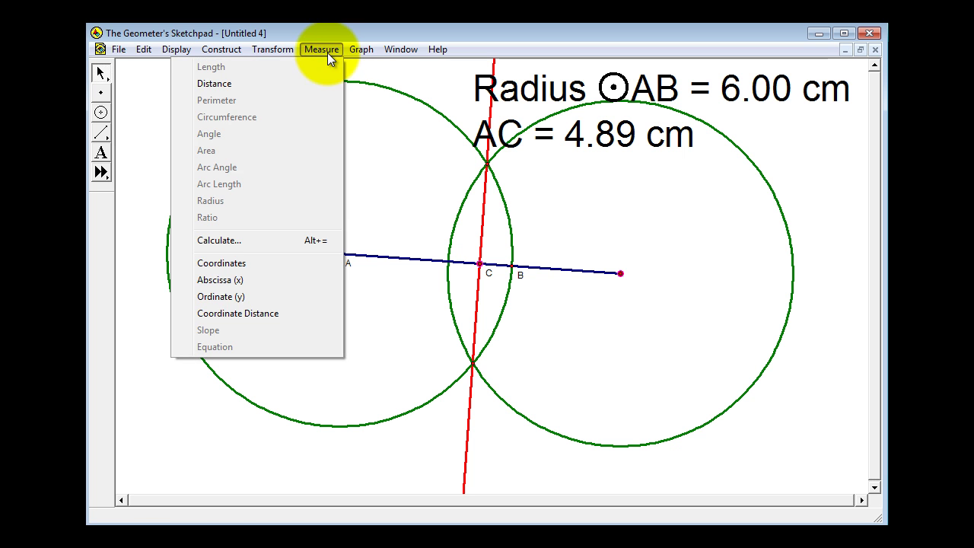
click(277, 80)
click(583, 174)
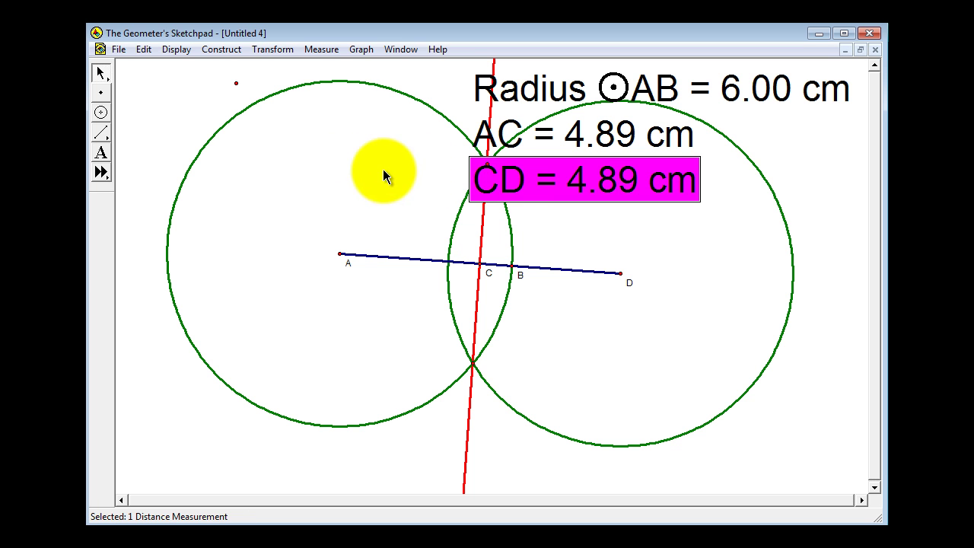
click(328, 160)
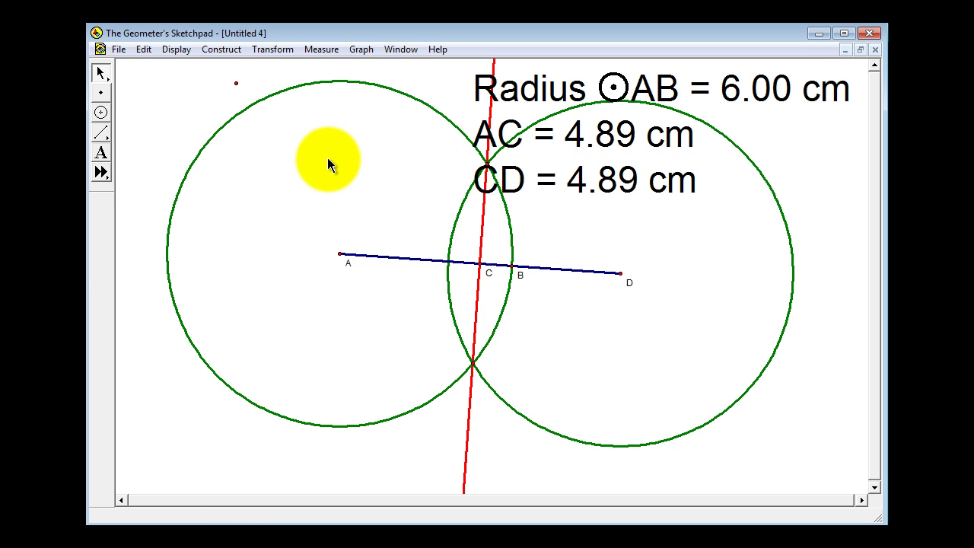
- Move the AC and CD measurements together to the lower left of the sketch
click(545, 186)
click(604, 143)
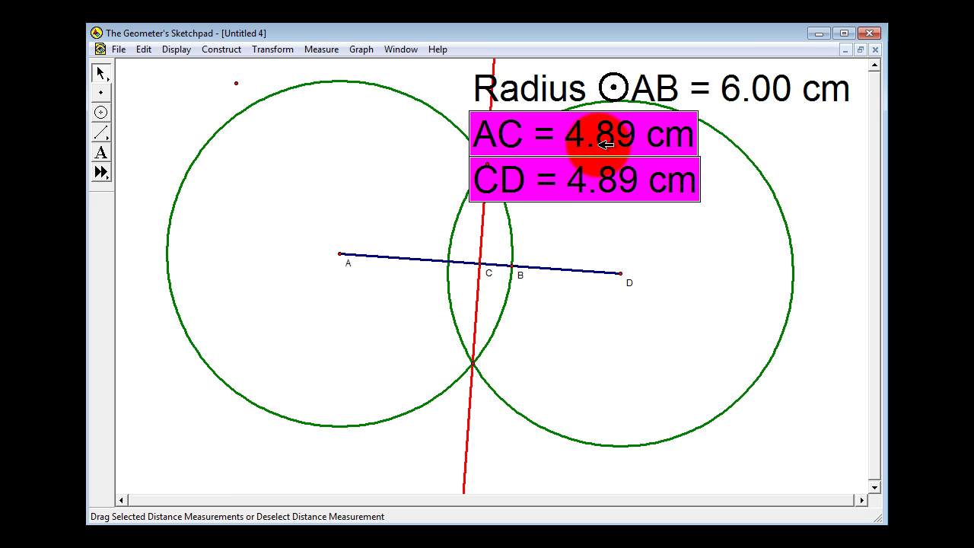
drag(604, 143, 269, 413)
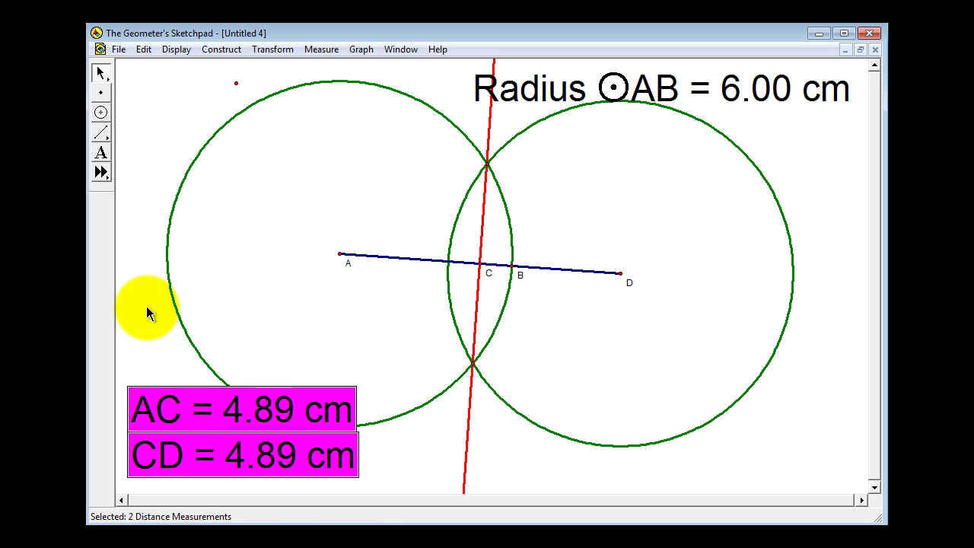
click(168, 97)
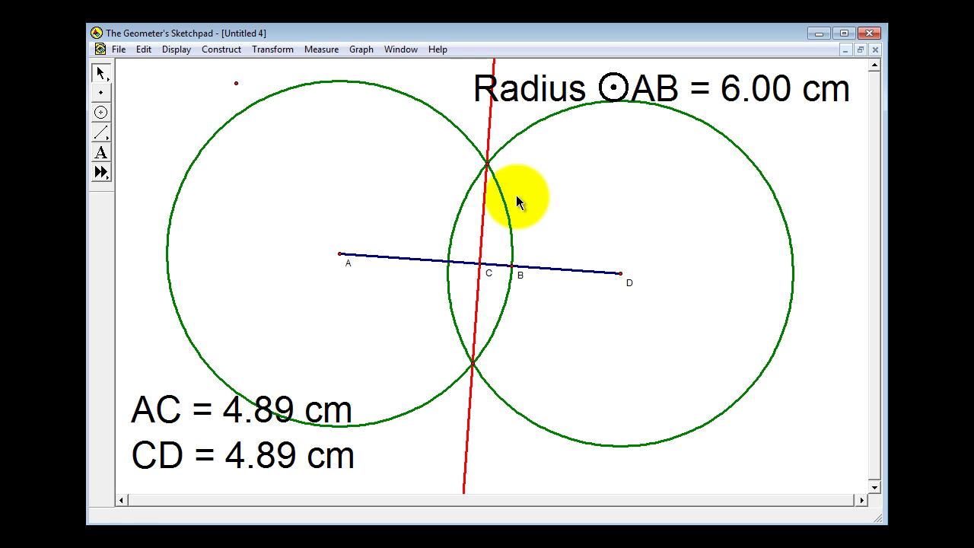
- Measure angle ECD (90.00°) and place its label above the AC and CD measurements
click(487, 163)
click(480, 264)
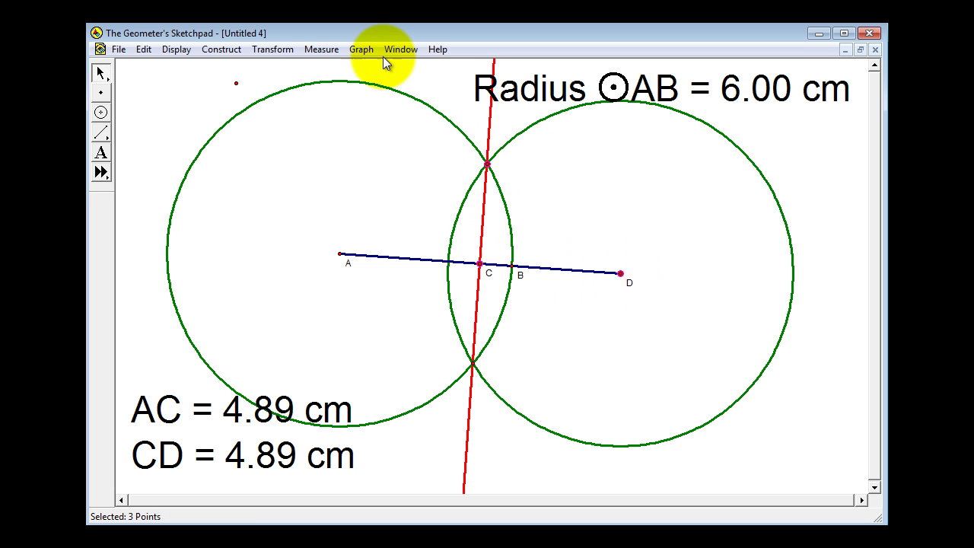
click(315, 48)
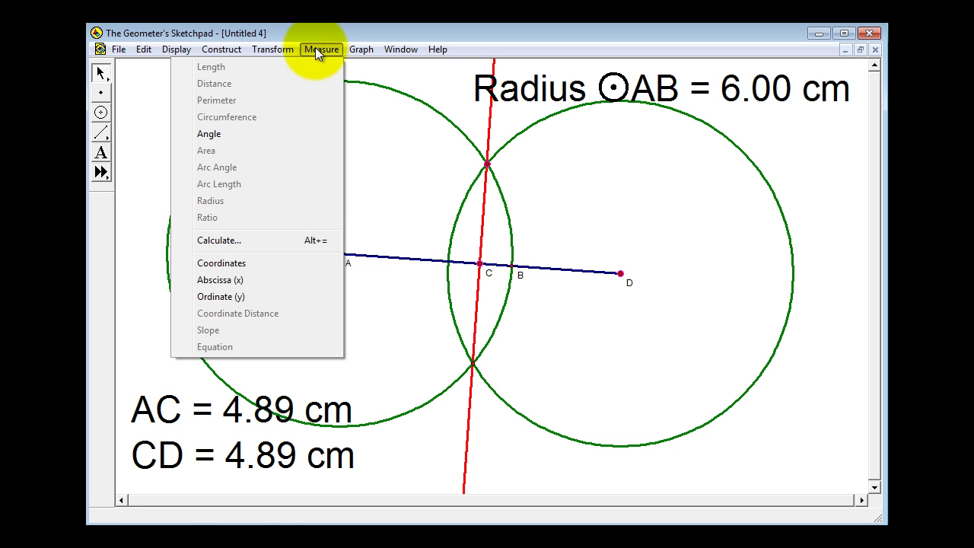
click(237, 133)
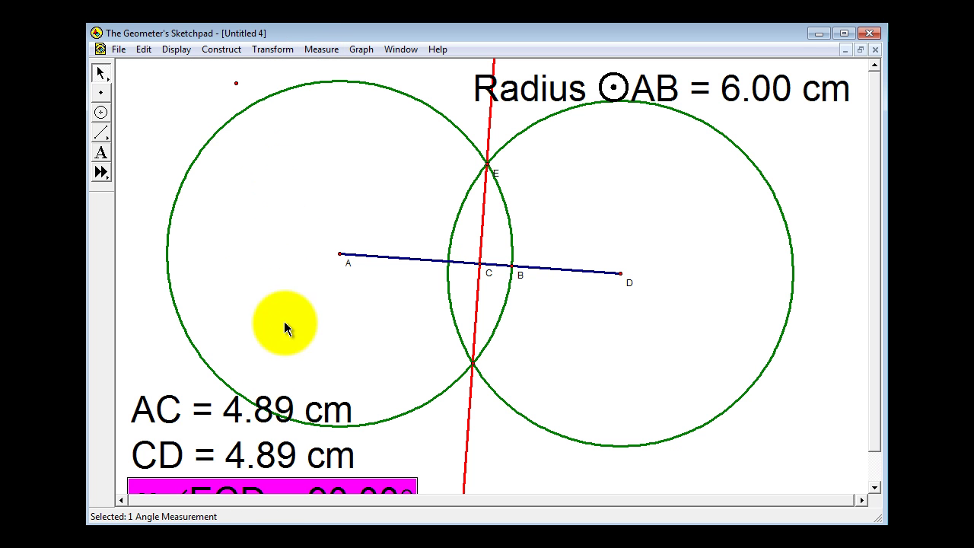
drag(294, 488, 293, 347)
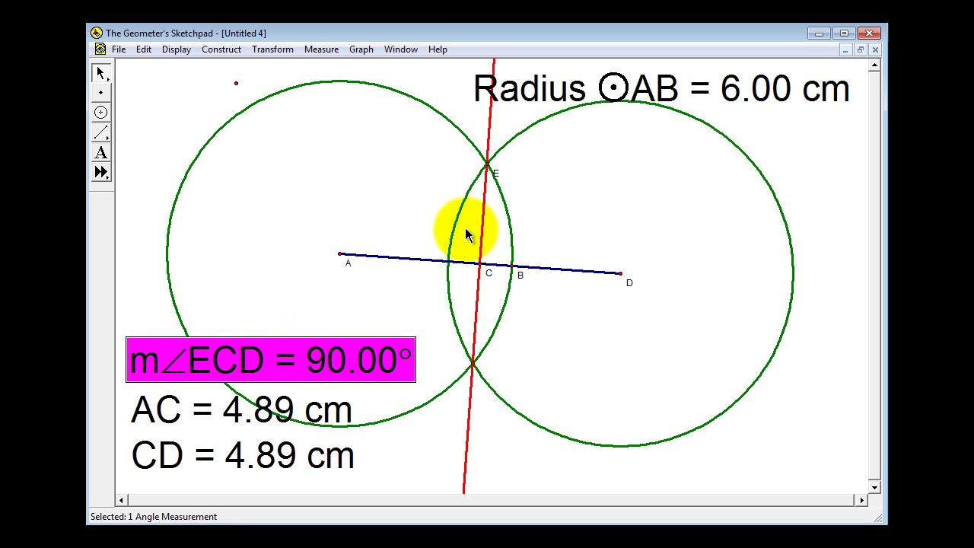
click(288, 348)
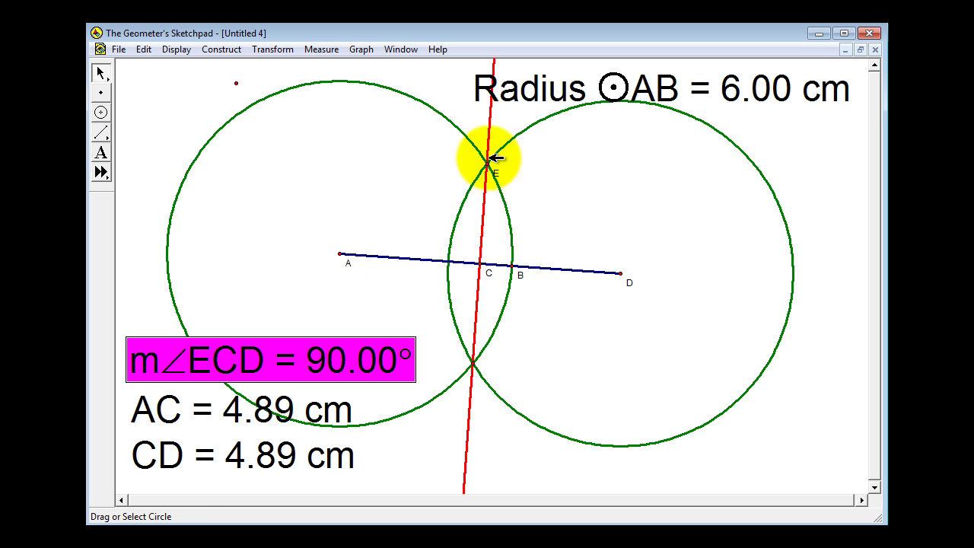
- Measure angle ACE as 90.00° and place its readout above the m∠ECD measurement
click(156, 123)
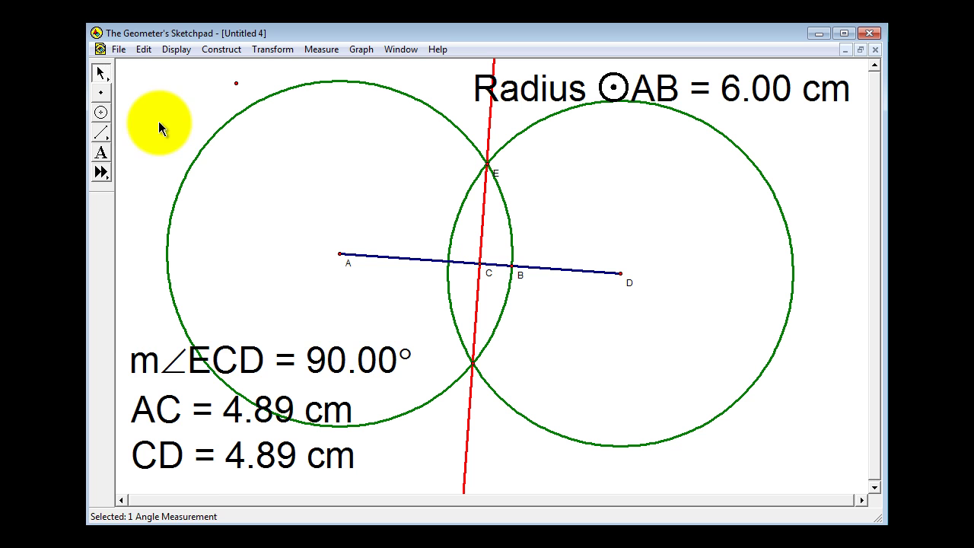
click(480, 263)
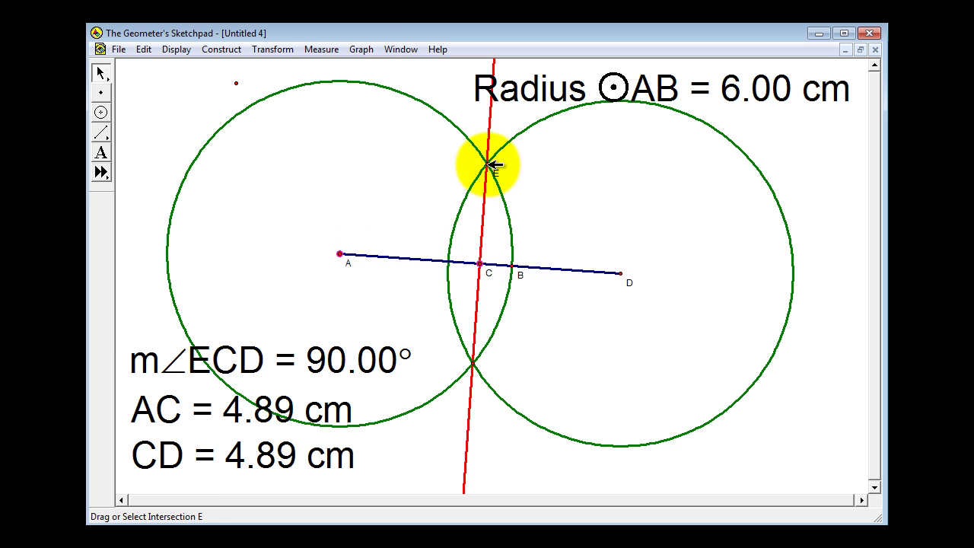
click(487, 164)
click(320, 48)
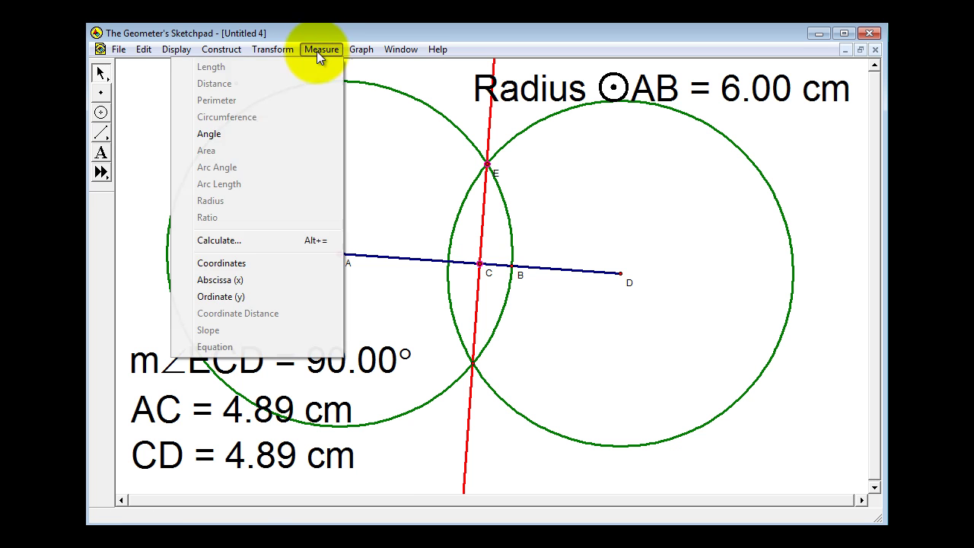
click(242, 134)
drag(277, 493, 278, 304)
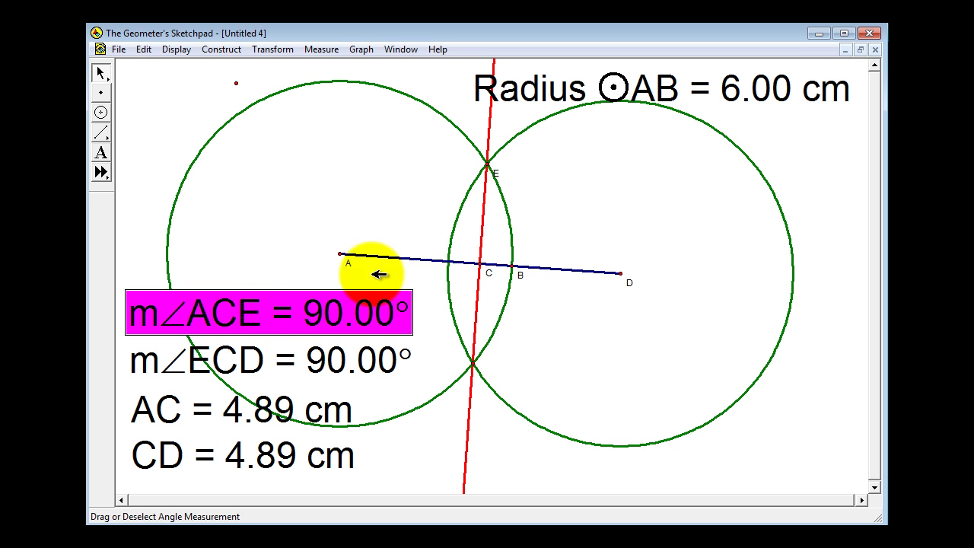
click(150, 92)
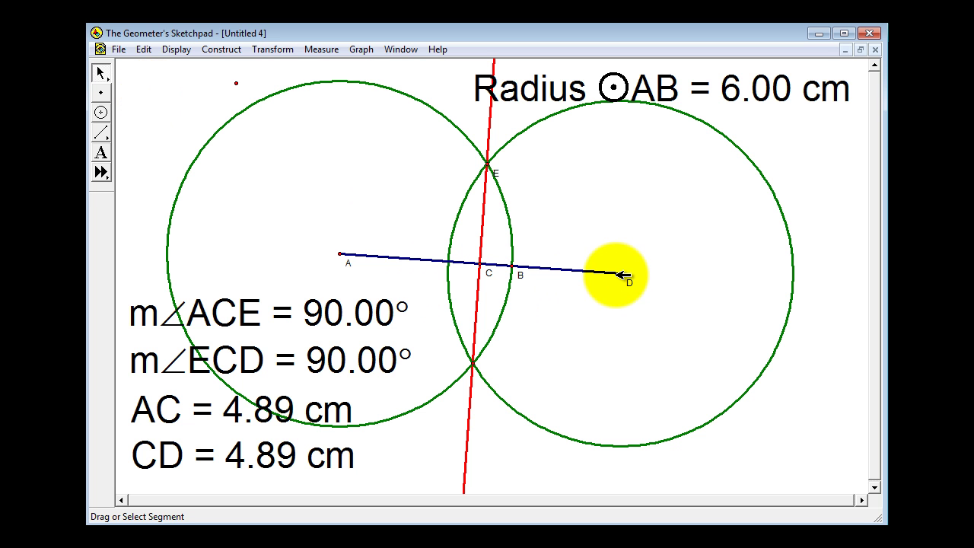